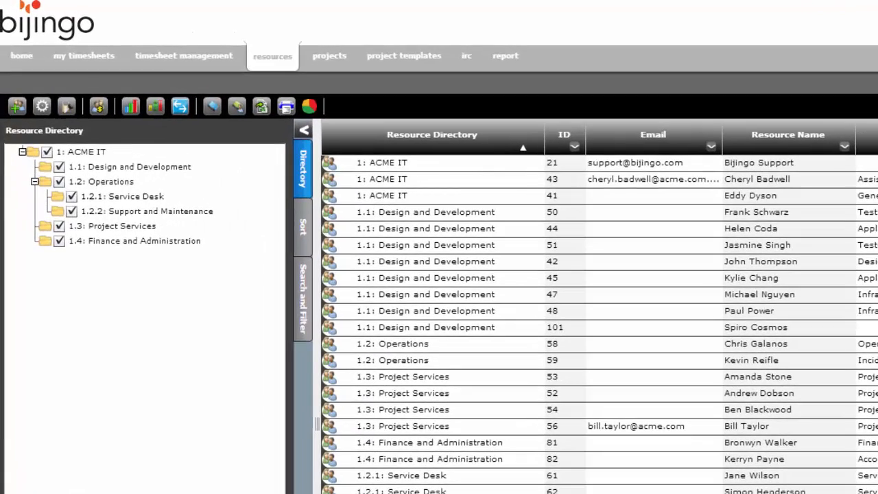
# Exclude the Project Services folder and the whole Operations branch from the resource list one after the other, restoring each selection.
pyautogui.click(60, 227)
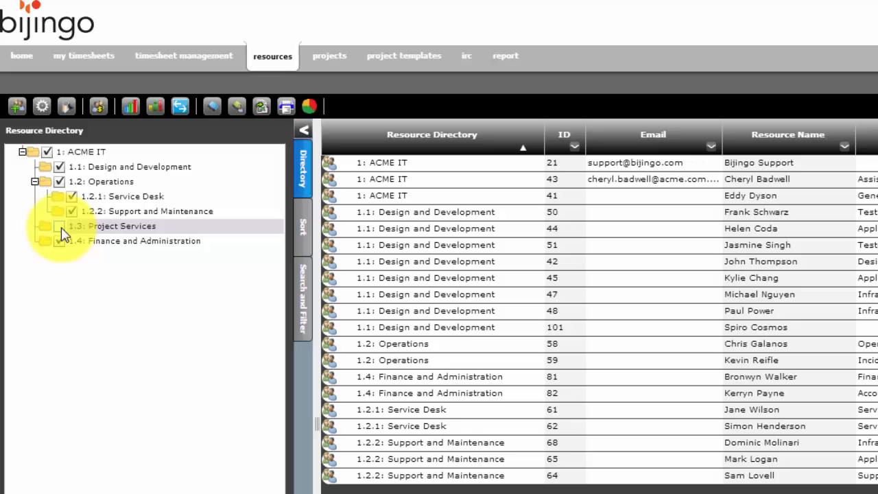
pyautogui.click(60, 227)
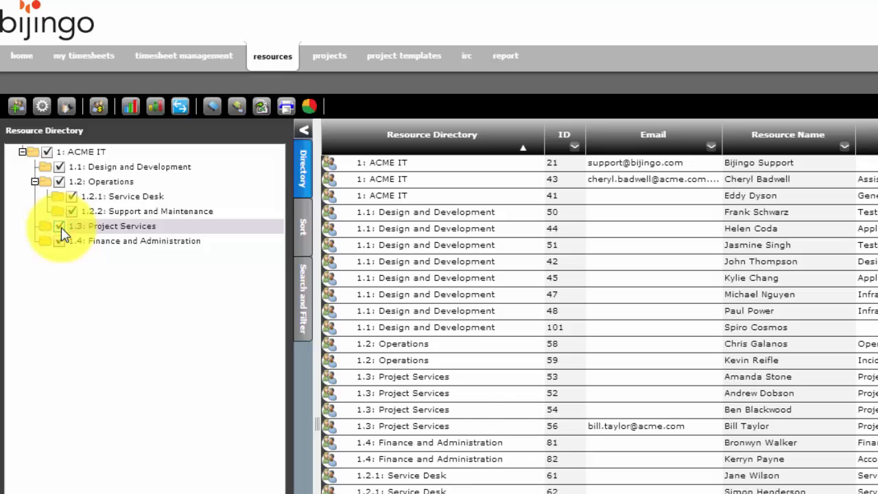
pyautogui.rightClick(67, 183)
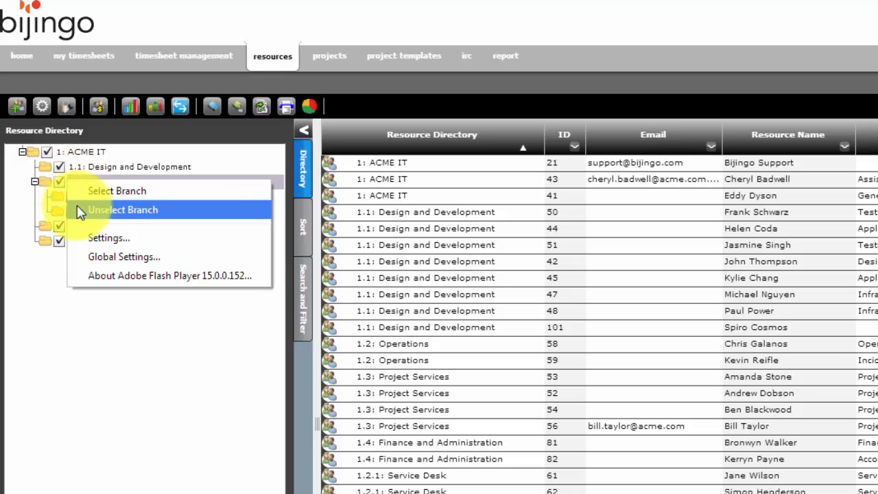
pyautogui.click(81, 211)
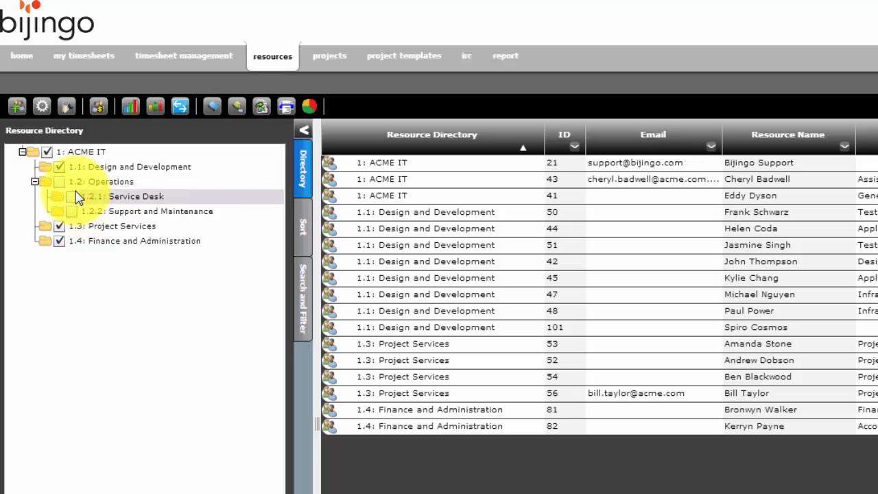
pyautogui.rightClick(75, 187)
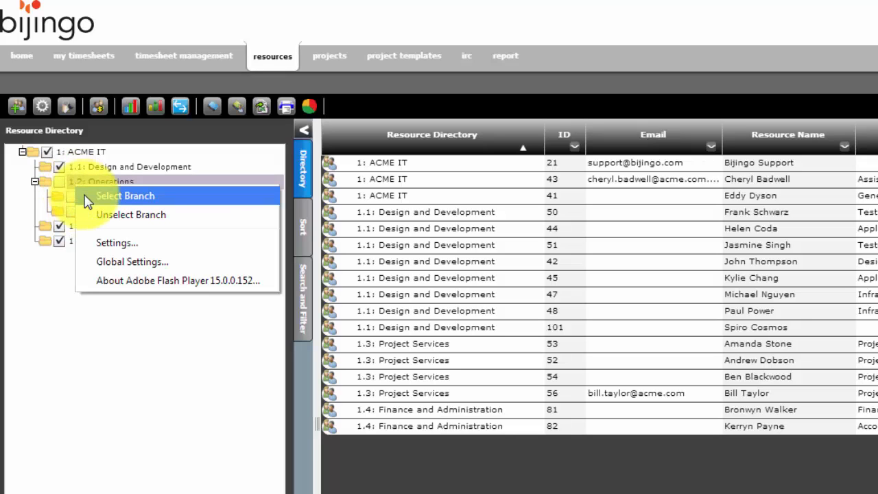
pyautogui.click(83, 196)
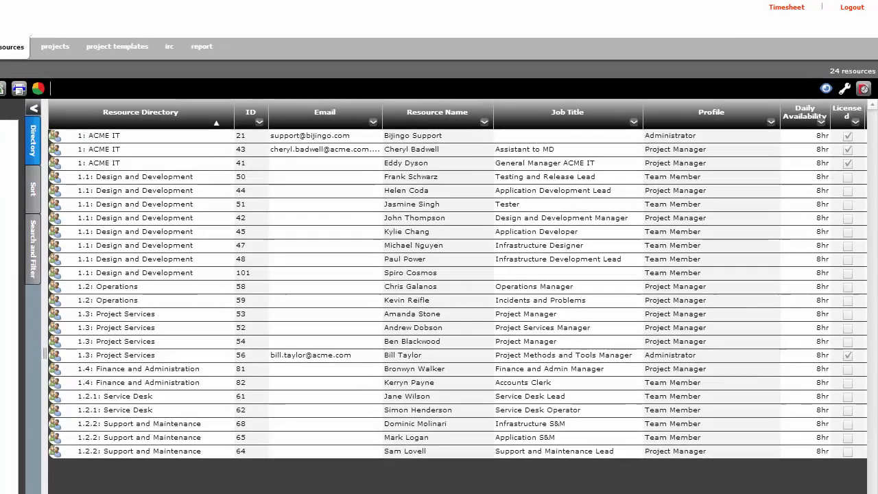
# Open the details of the Resource Directory from the system's directories administration.
pyautogui.click(842, 90)
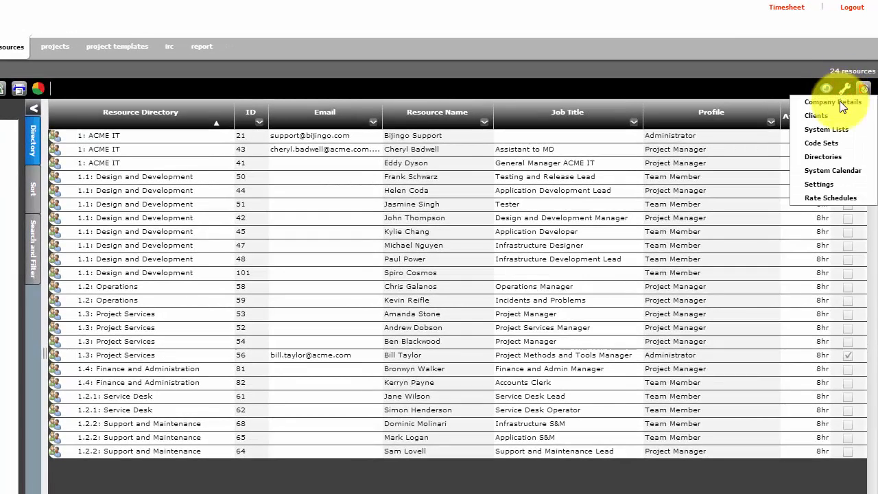
pyautogui.click(838, 156)
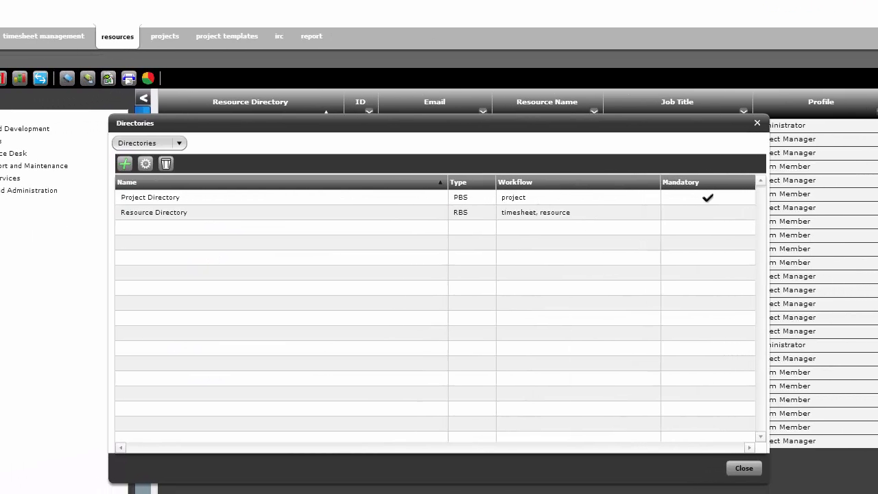
pyautogui.click(560, 211)
pyautogui.click(508, 211)
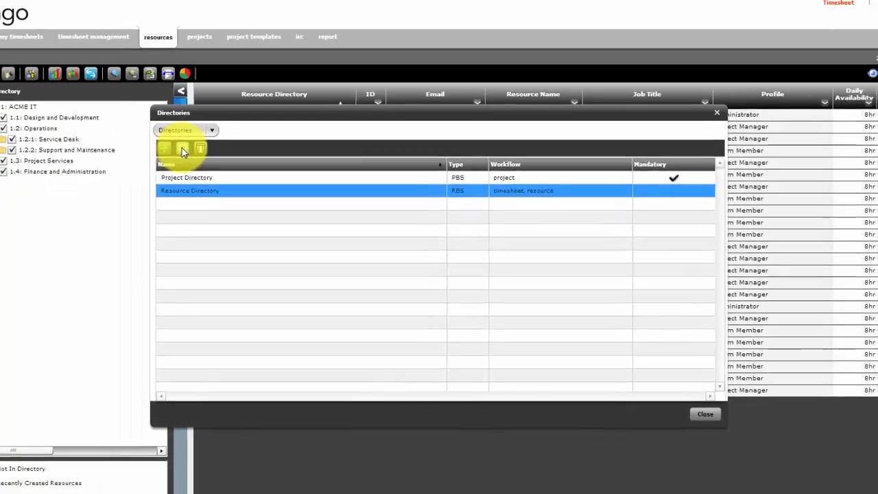
pyautogui.click(183, 152)
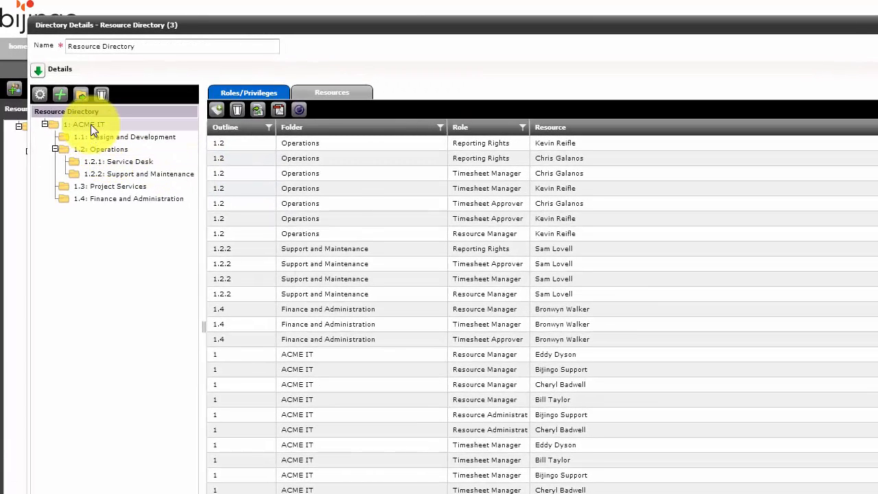
# Add a folder named Sales and Marketing under 1: ACME IT, save the directory and reload the resources page.
pyautogui.click(84, 115)
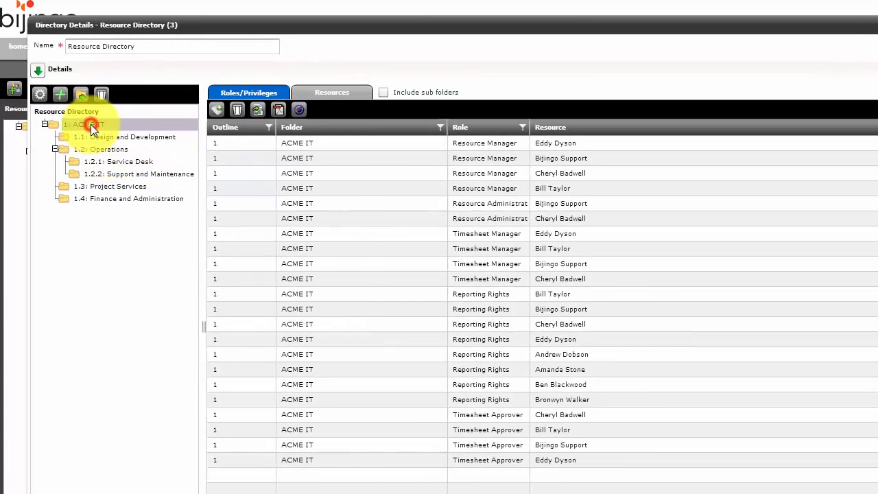
pyautogui.click(60, 94)
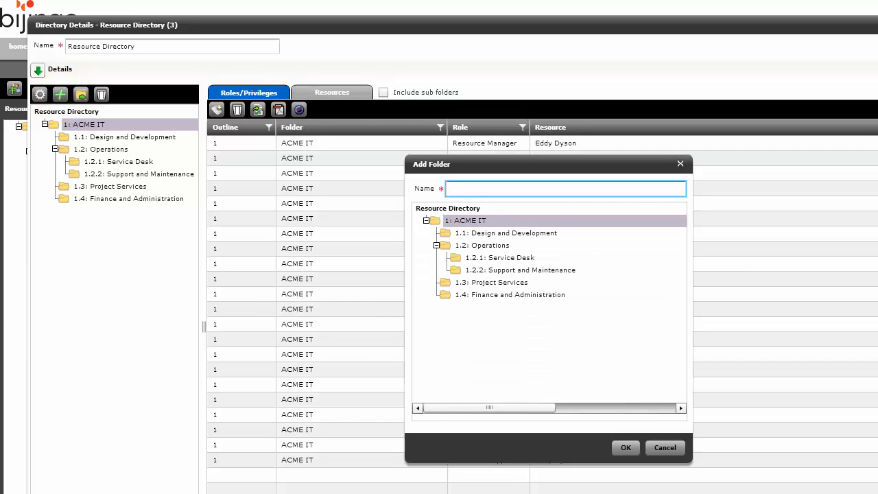
pyautogui.write('Sales and Marketing')
pyautogui.click(625, 447)
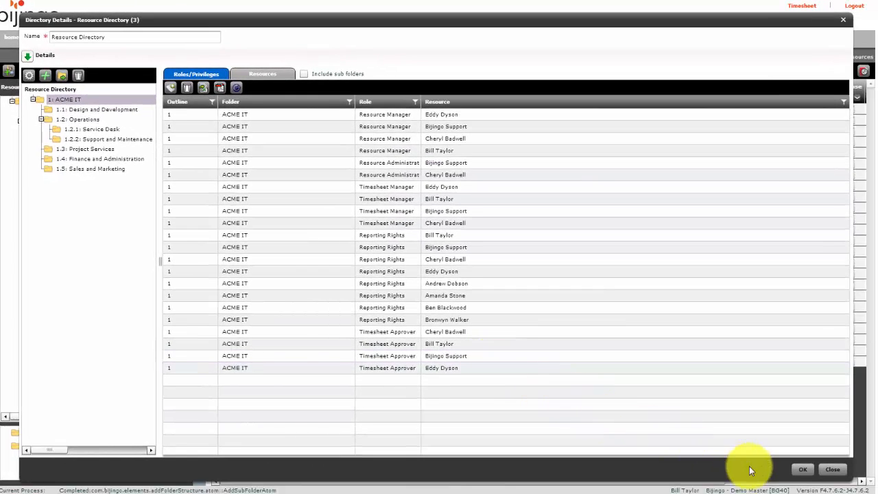
pyautogui.click(797, 471)
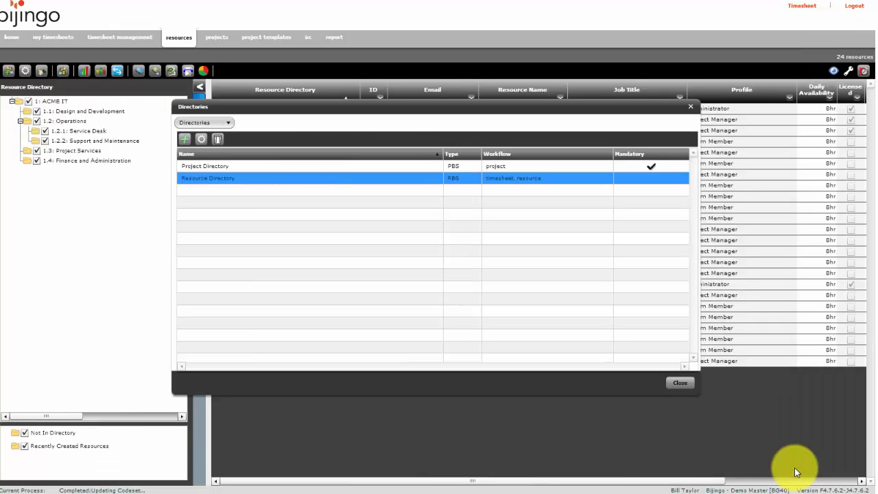
pyautogui.click(680, 383)
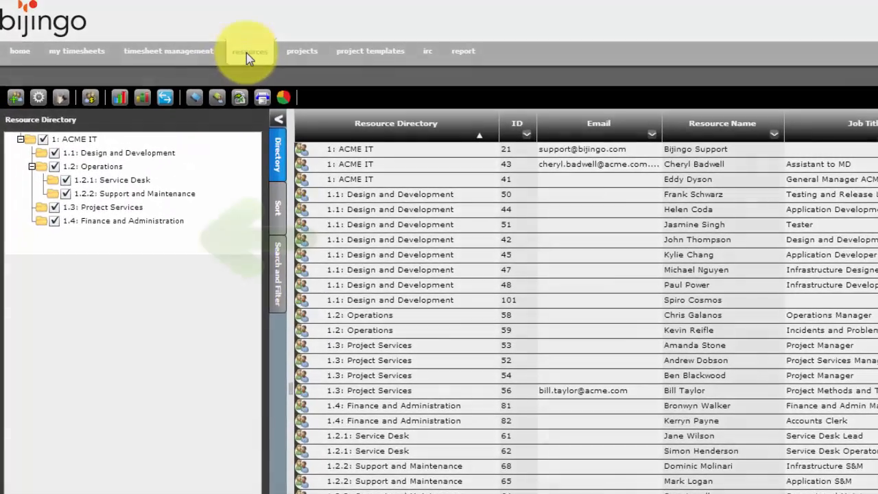
pyautogui.click(247, 53)
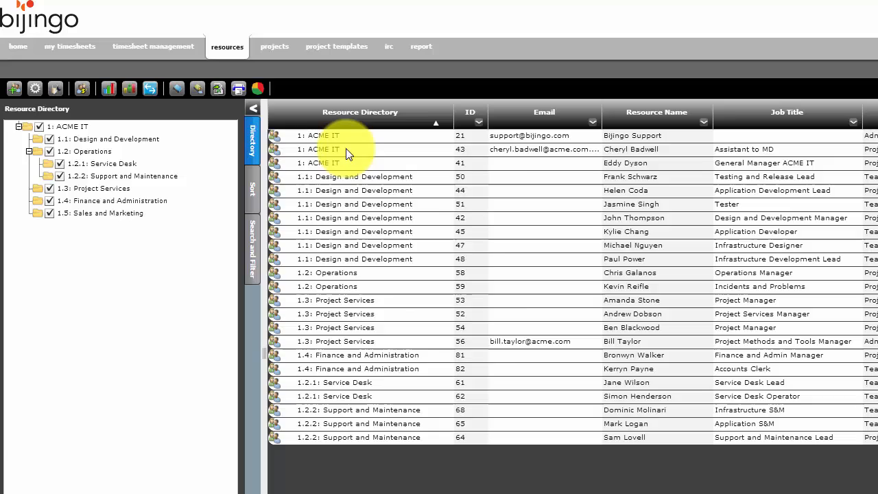
# Examine the user account and user roles in the resource details of the Assistant to MD, and close them without changes.
pyautogui.rightClick(347, 152)
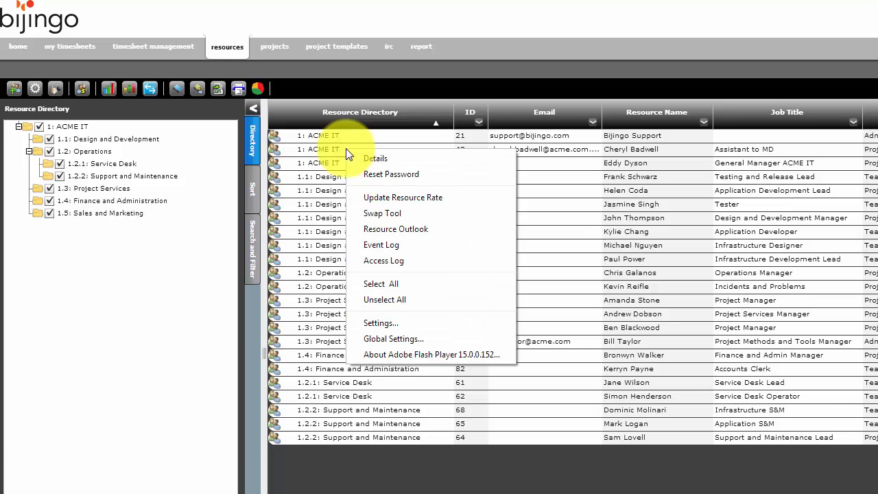
pyautogui.click(359, 158)
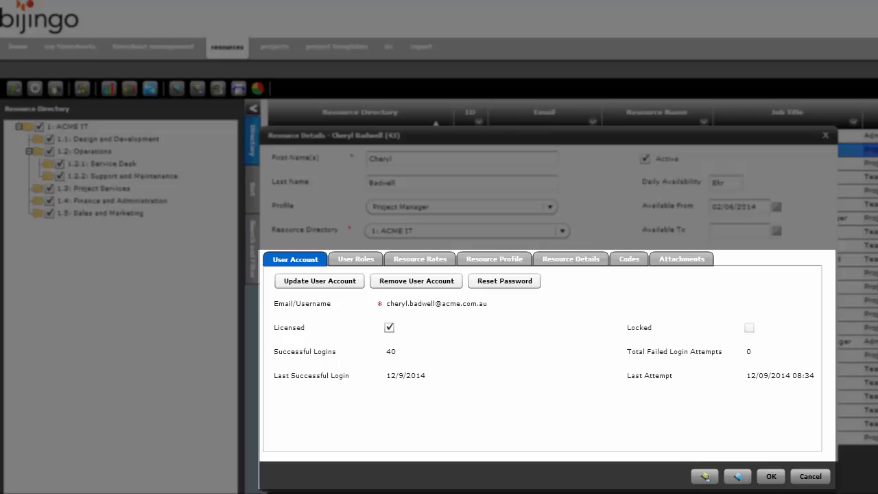
pyautogui.click(342, 259)
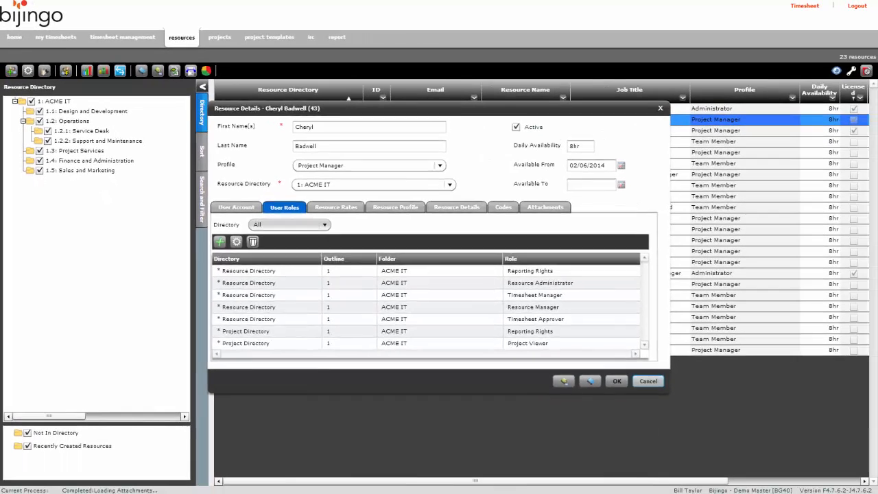
pyautogui.press('Escape')
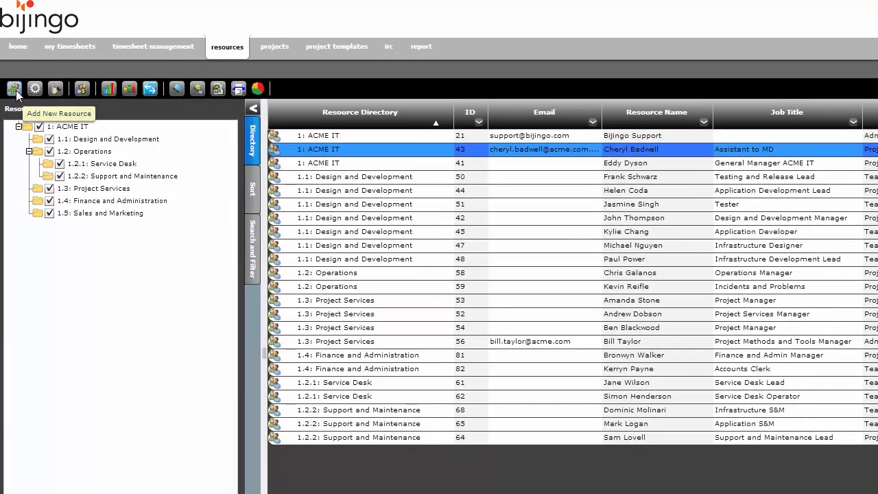
# Start a new resource and enter the person's first and last name.
pyautogui.click(16, 90)
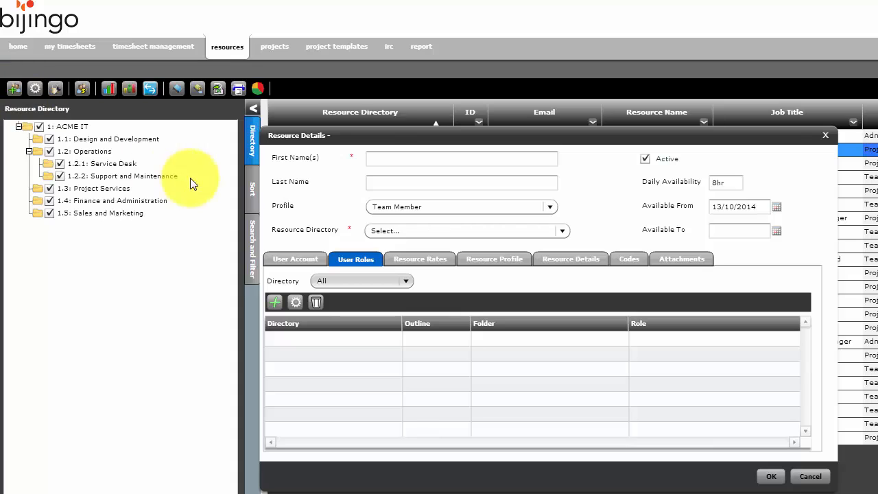
pyautogui.click(377, 158)
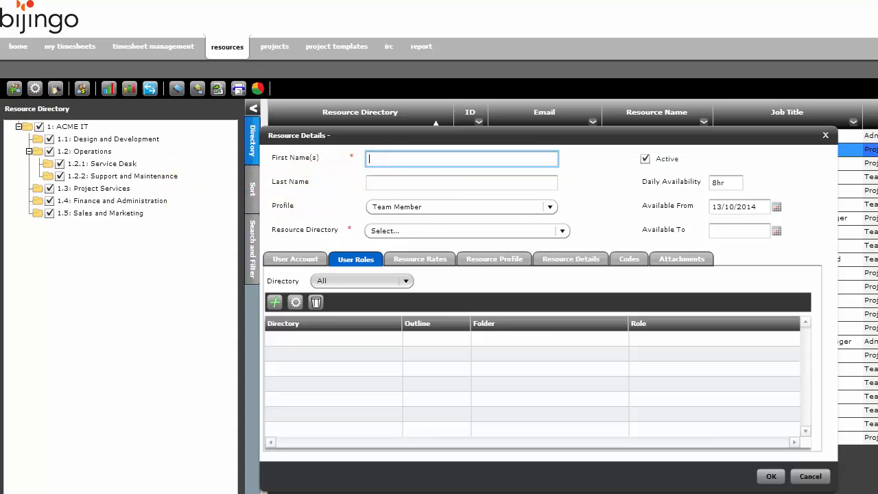
pyautogui.write('Spiro')
pyautogui.press('Tab')
pyautogui.write('Cos')
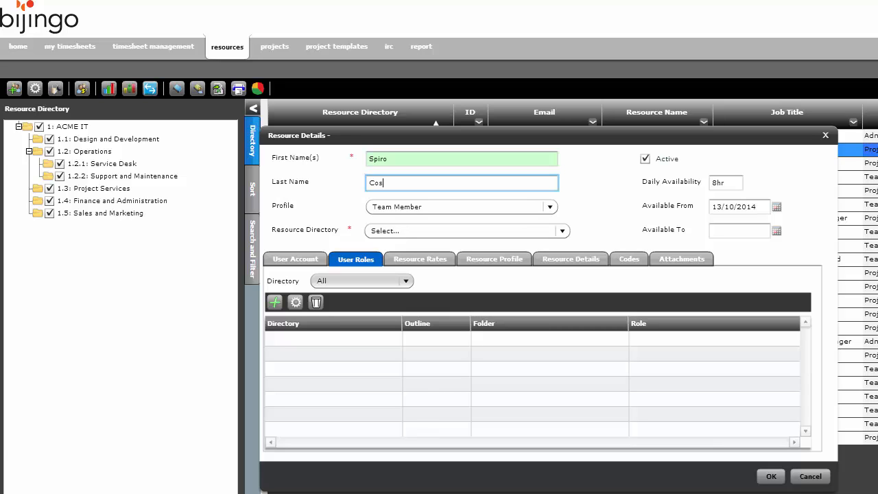
pyautogui.write('mos')
# Assign the new resource to the 1.1: Design and Development directory and save it.
pyautogui.click(563, 231)
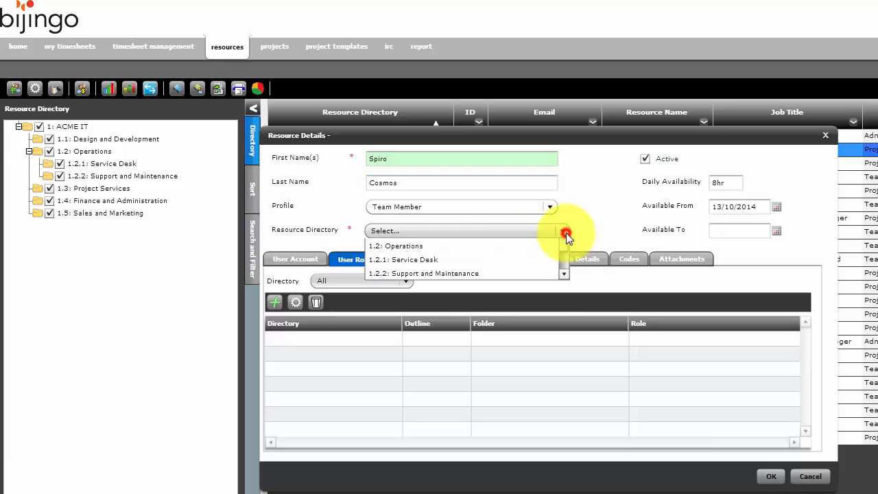
pyautogui.click(535, 259)
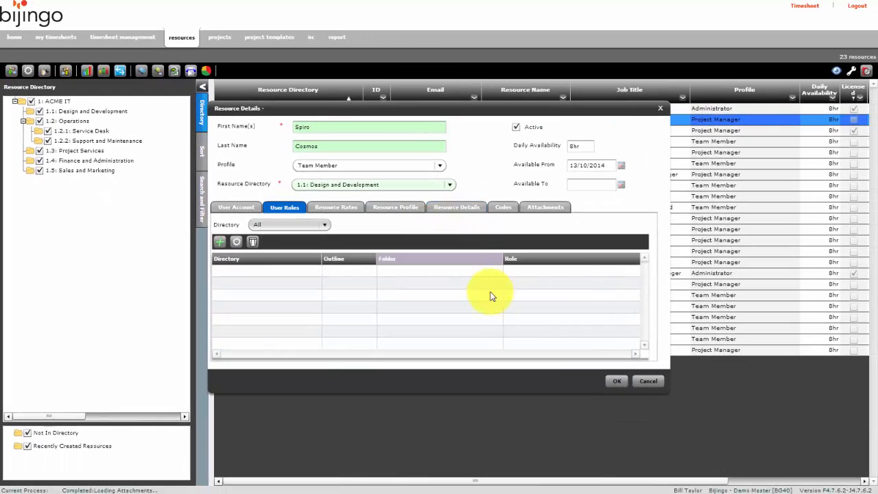
pyautogui.click(615, 382)
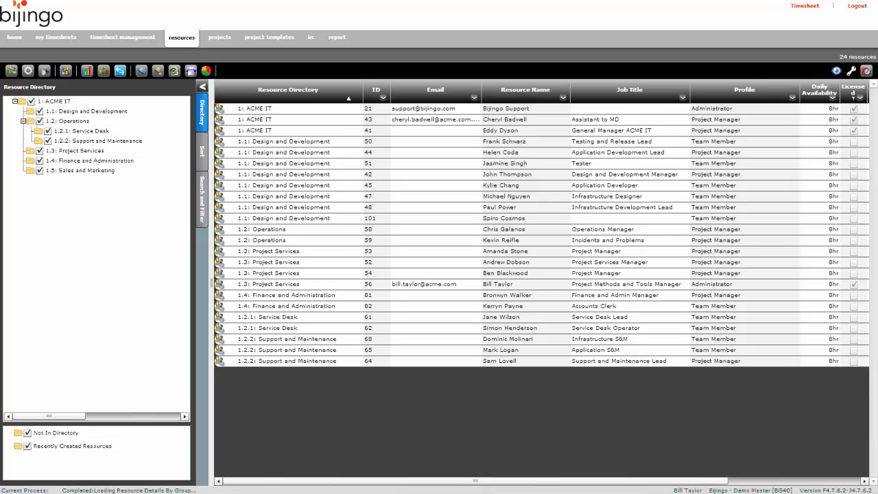
# Review the resource details of the newly added Design and Development team member and close them without changes.
pyautogui.rightClick(273, 218)
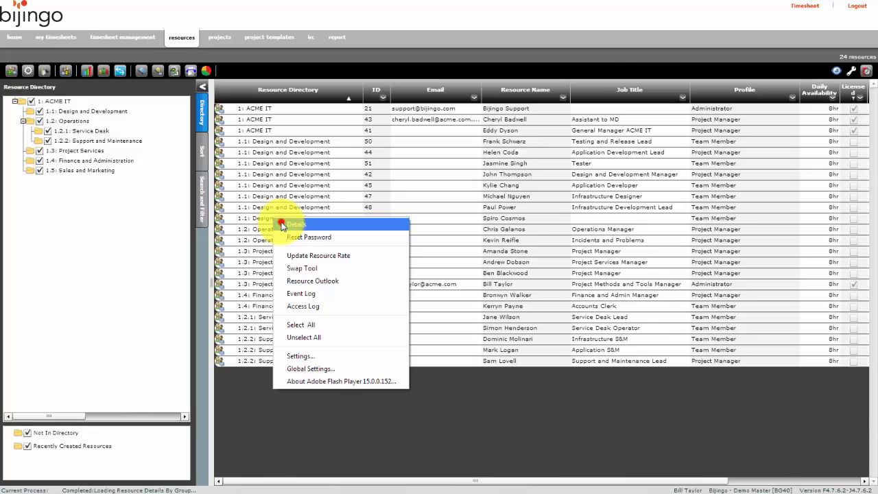
pyautogui.click(281, 224)
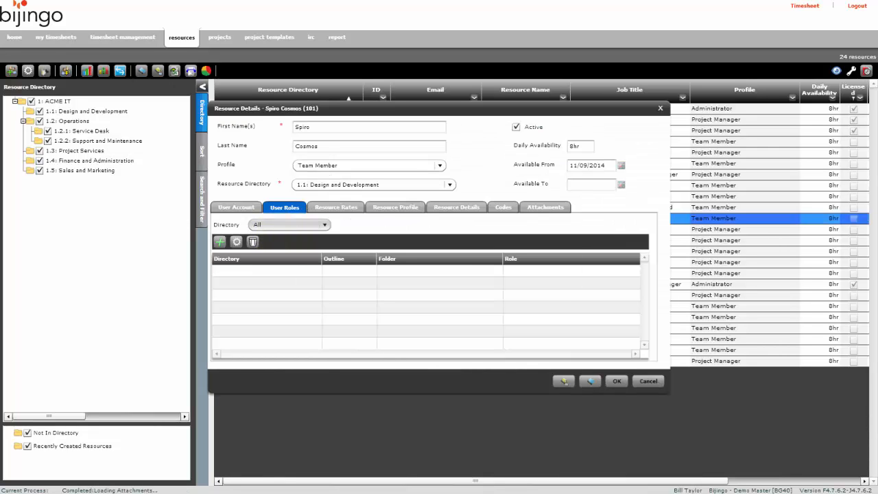
pyautogui.click(646, 382)
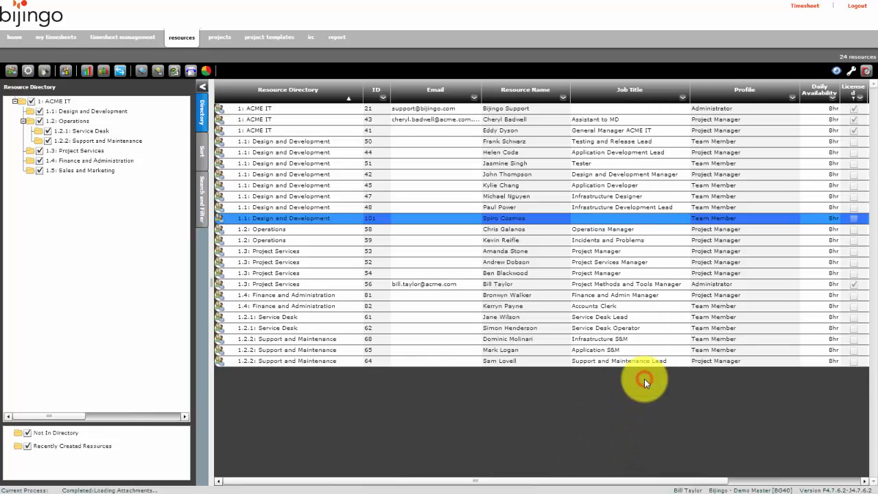
# Examine the user roles in the Project Methods and Tools Manager's resource details and close them without changes.
pyautogui.rightClick(453, 285)
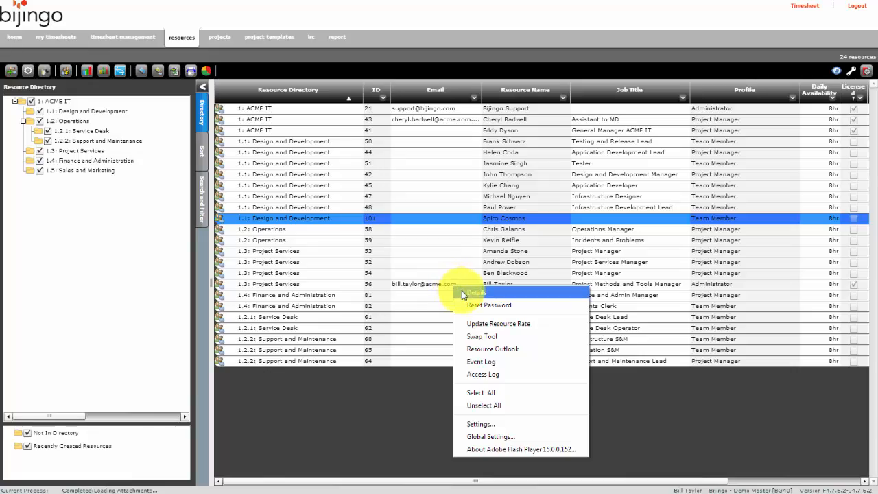
pyautogui.click(463, 292)
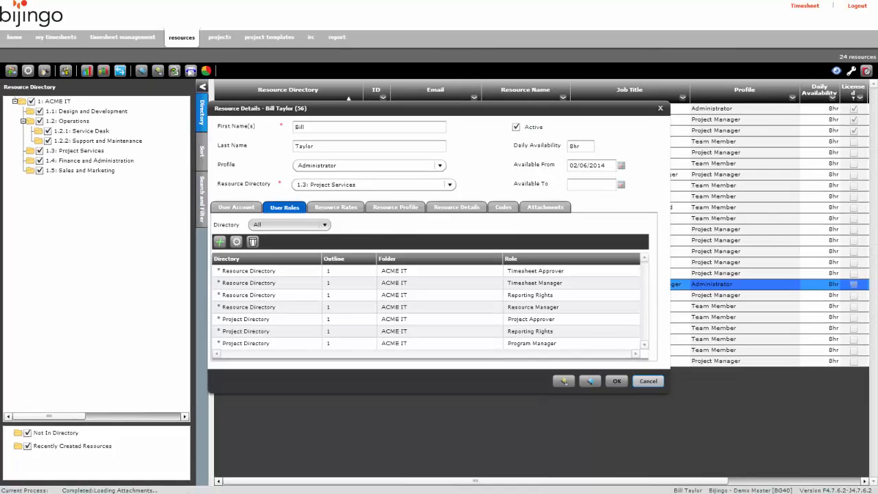
pyautogui.click(700, 415)
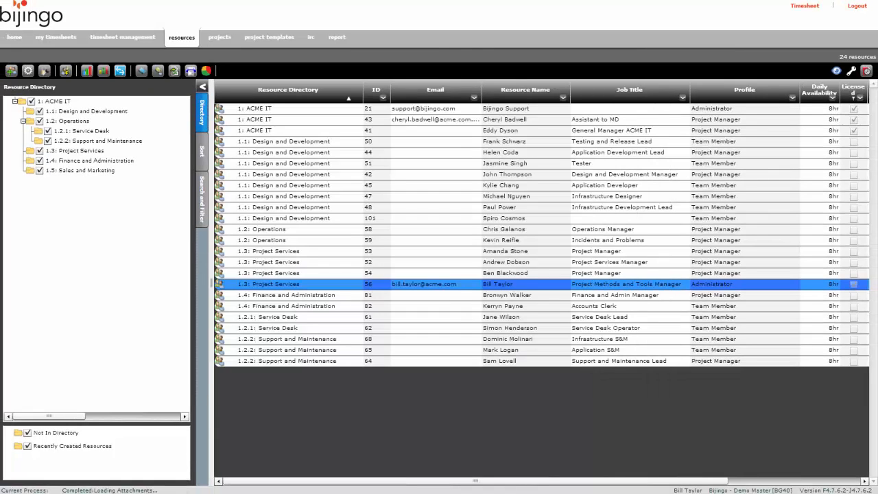